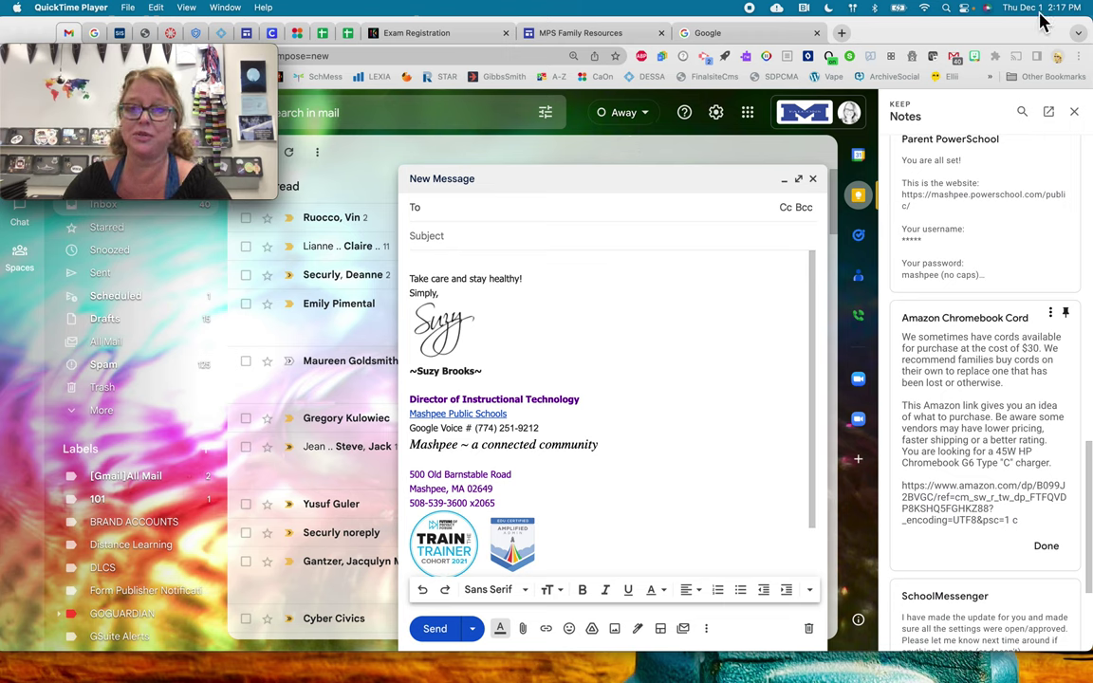
Close and reopen the Keep notes panel beside the new message draft
click(1075, 112)
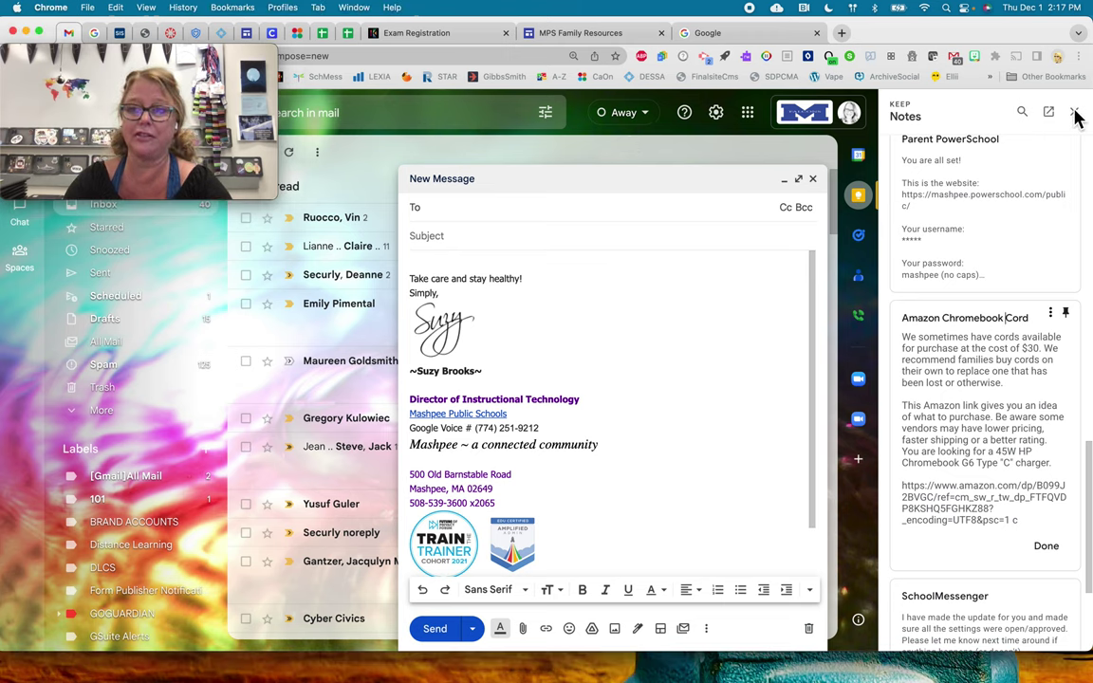
click(1076, 113)
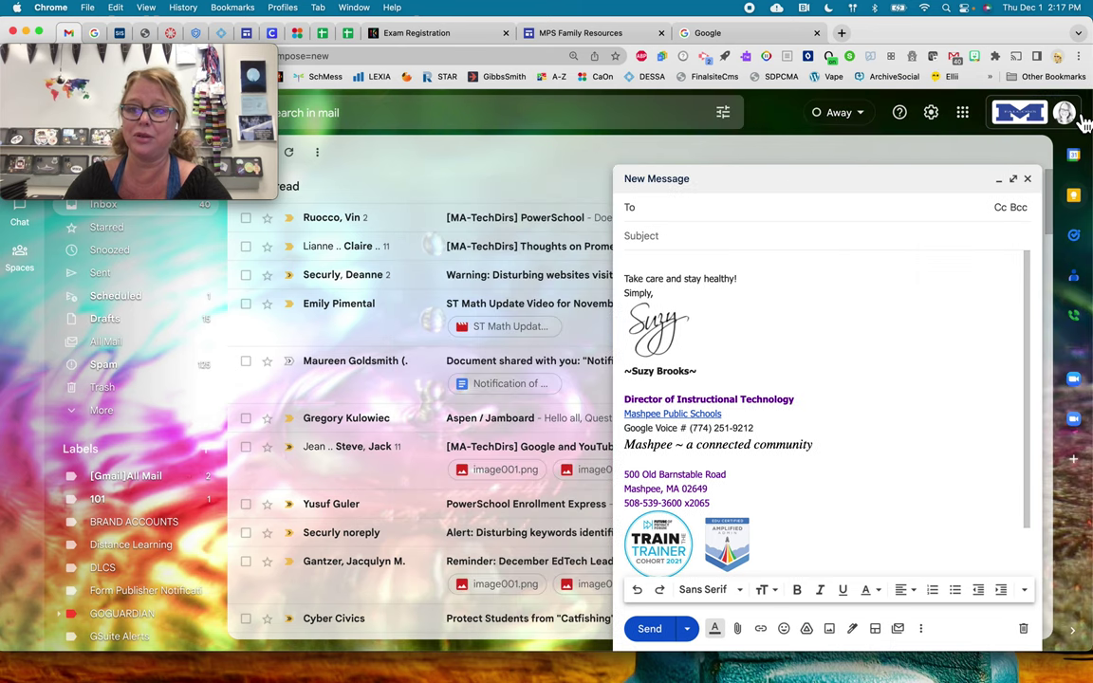
click(1083, 209)
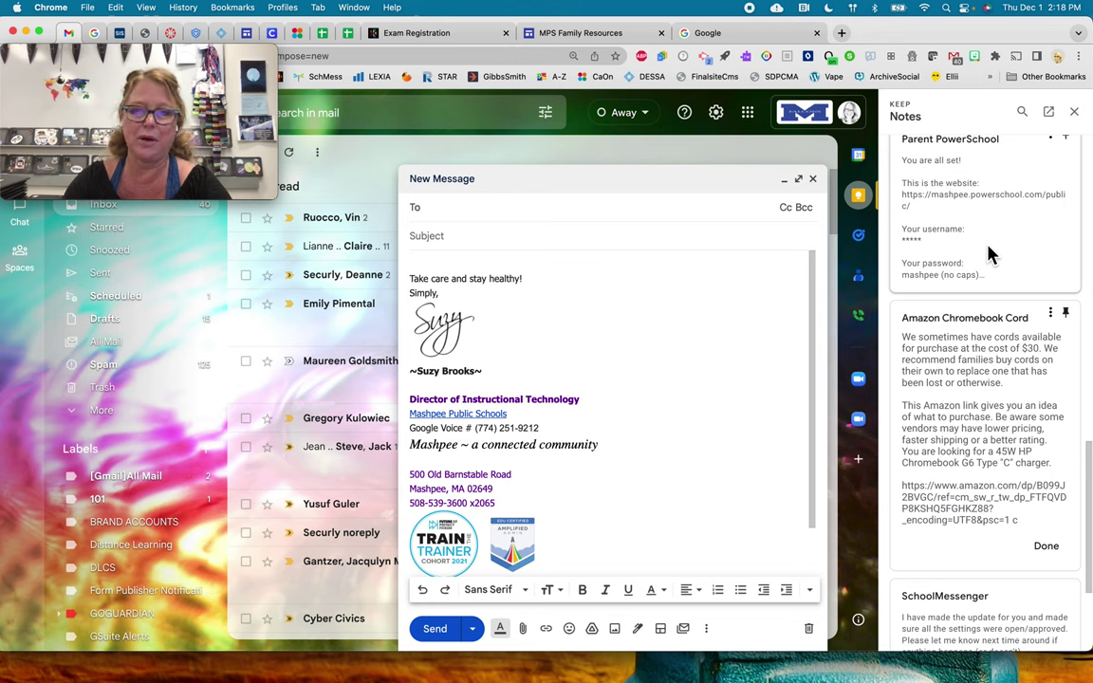
Copy the entire Parent PowerSchool Keep note and paste it at the top of the message body
click(972, 202)
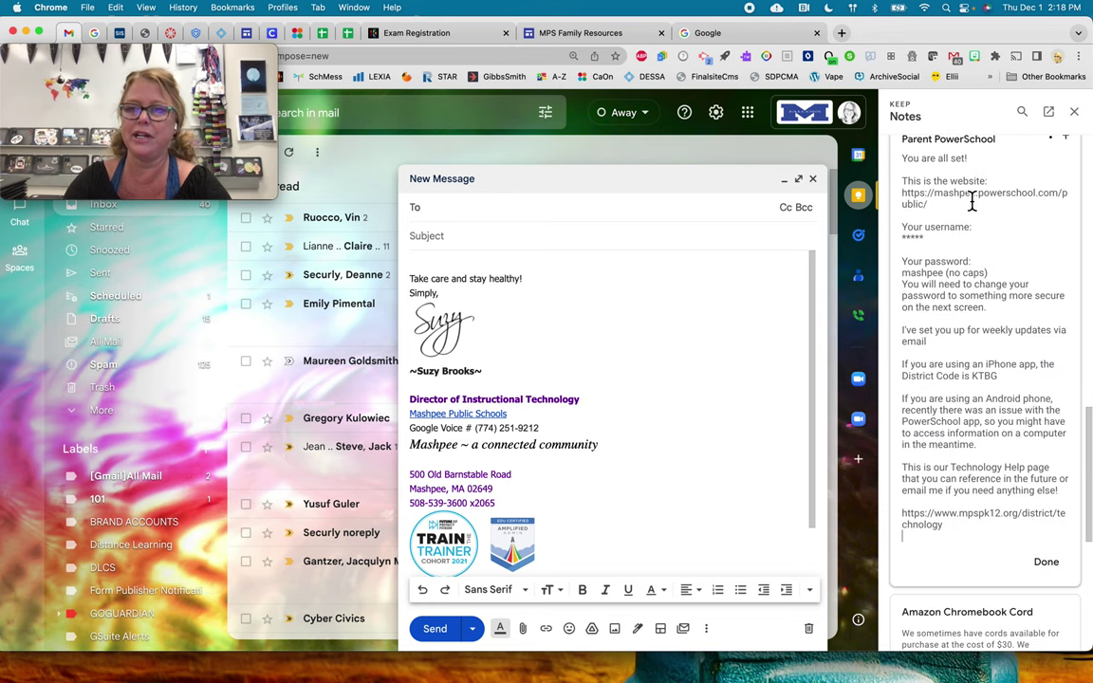
key(super+a)
key(super+c)
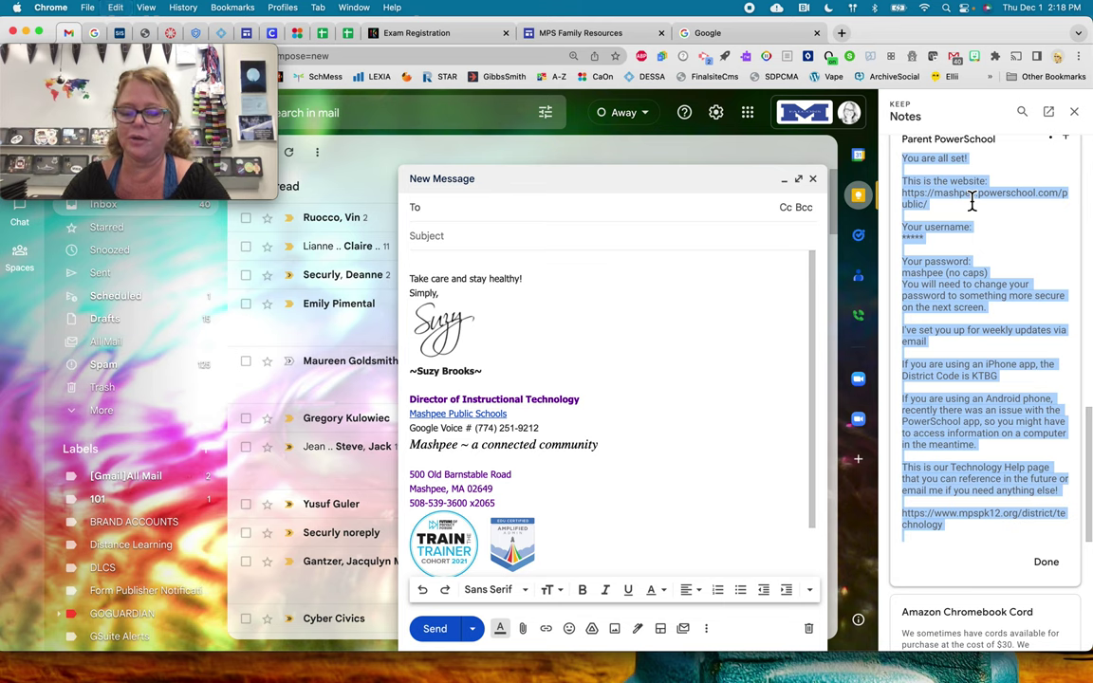
click(423, 268)
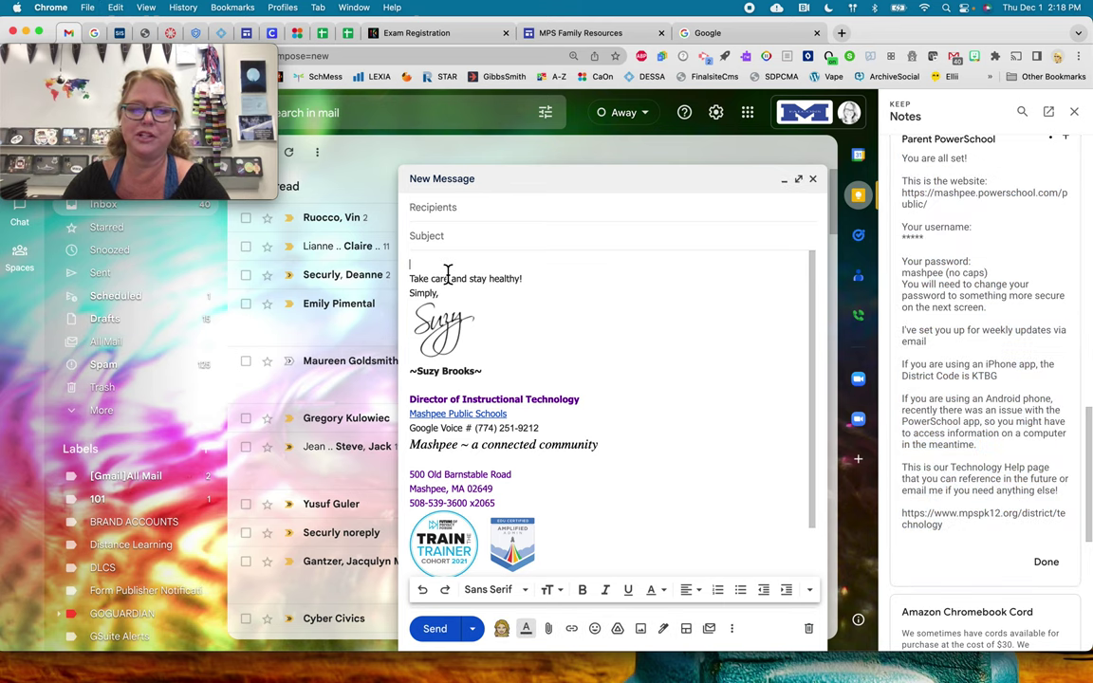
key(super+v)
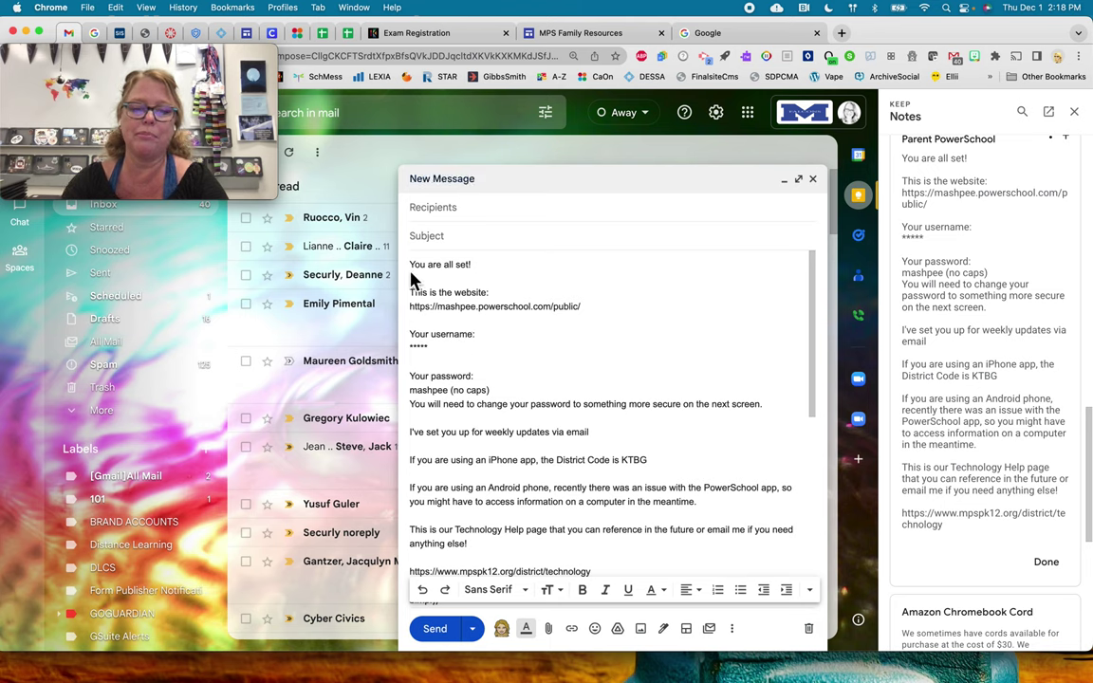
scroll(412, 274, up, 1)
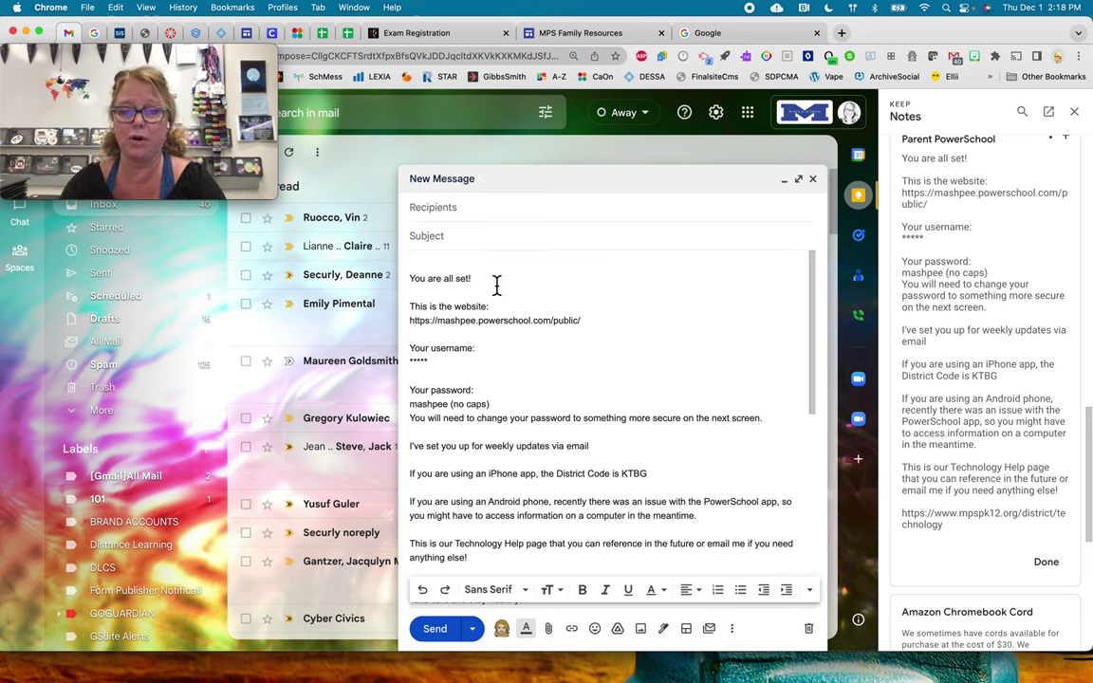
scroll(473, 501, down, 2)
scroll(473, 501, down, 12)
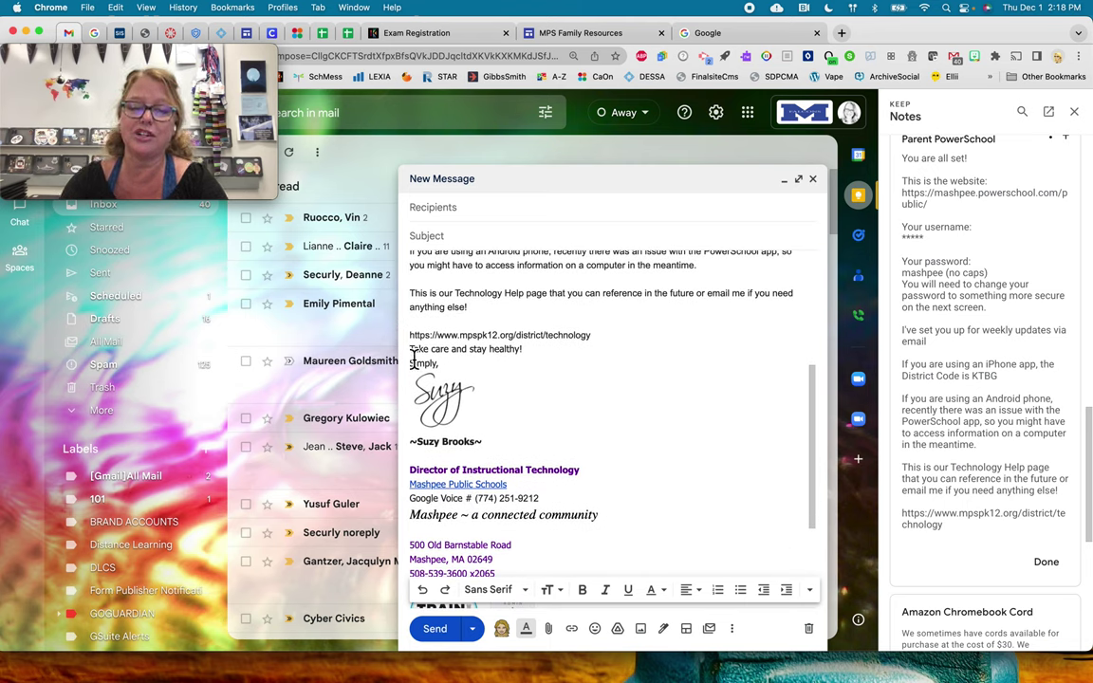
Delete the signature block from 'Take care' through the end of the quote
mouse_move(411, 350)
mouse_down()
mouse_move(464, 511)
mouse_move(479, 653)
mouse_up()
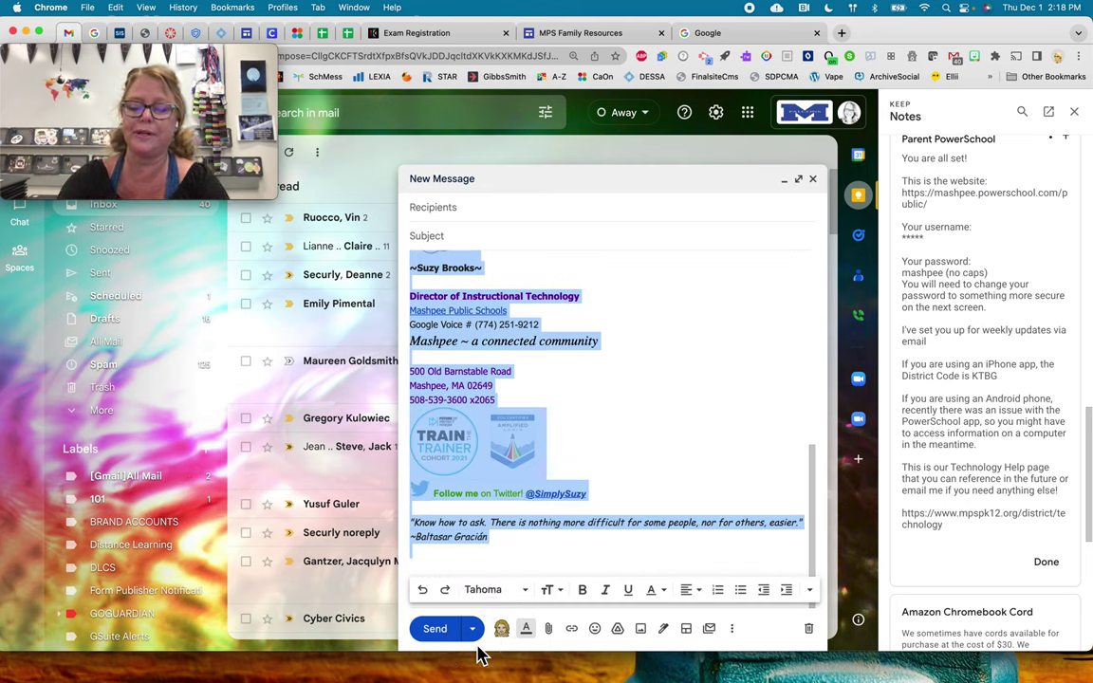
scroll(577, 453, up, 6)
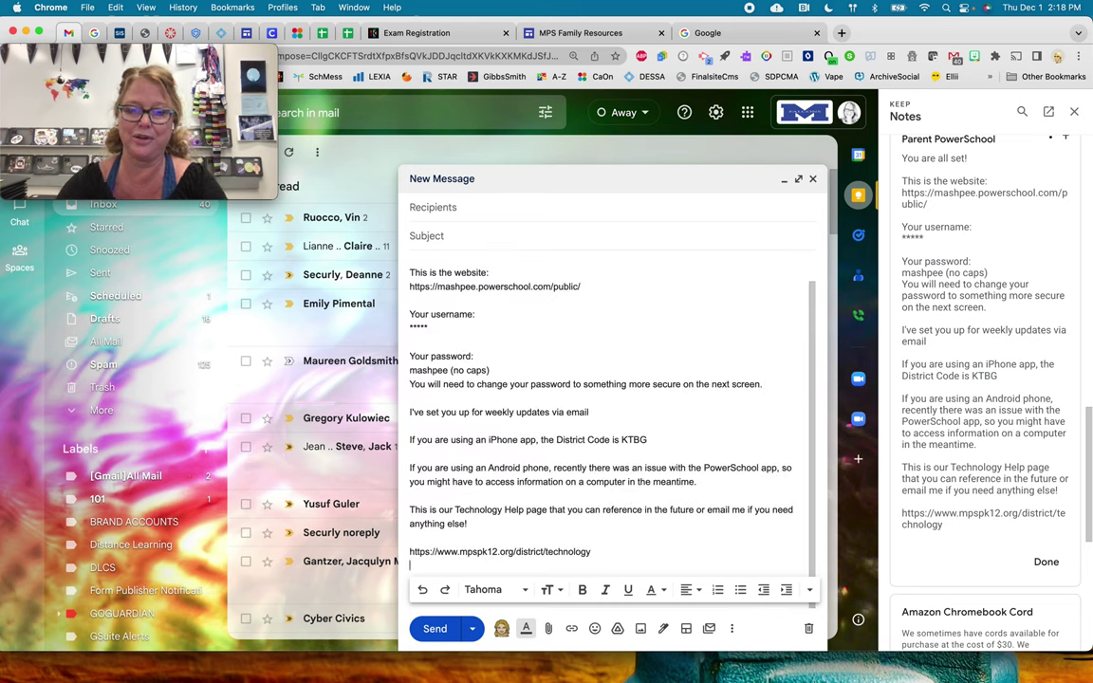
scroll(591, 444, down, 1)
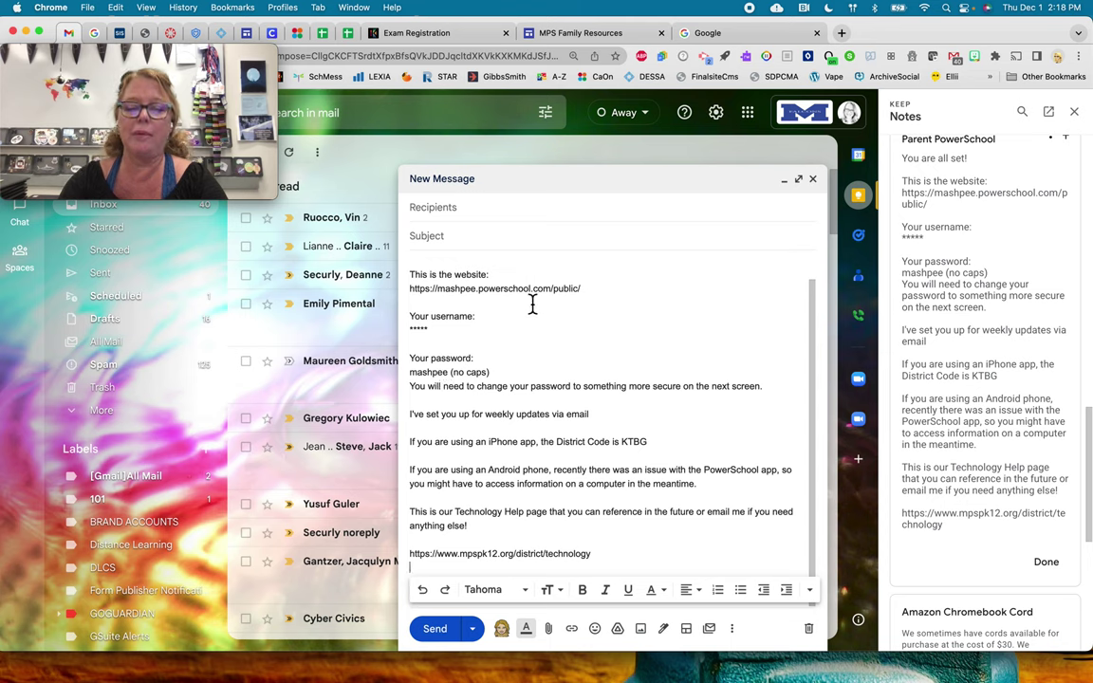
click(737, 635)
Save the draft as a template, overwriting the existing PowerSchool Parent Account template
mouse_move(800, 460)
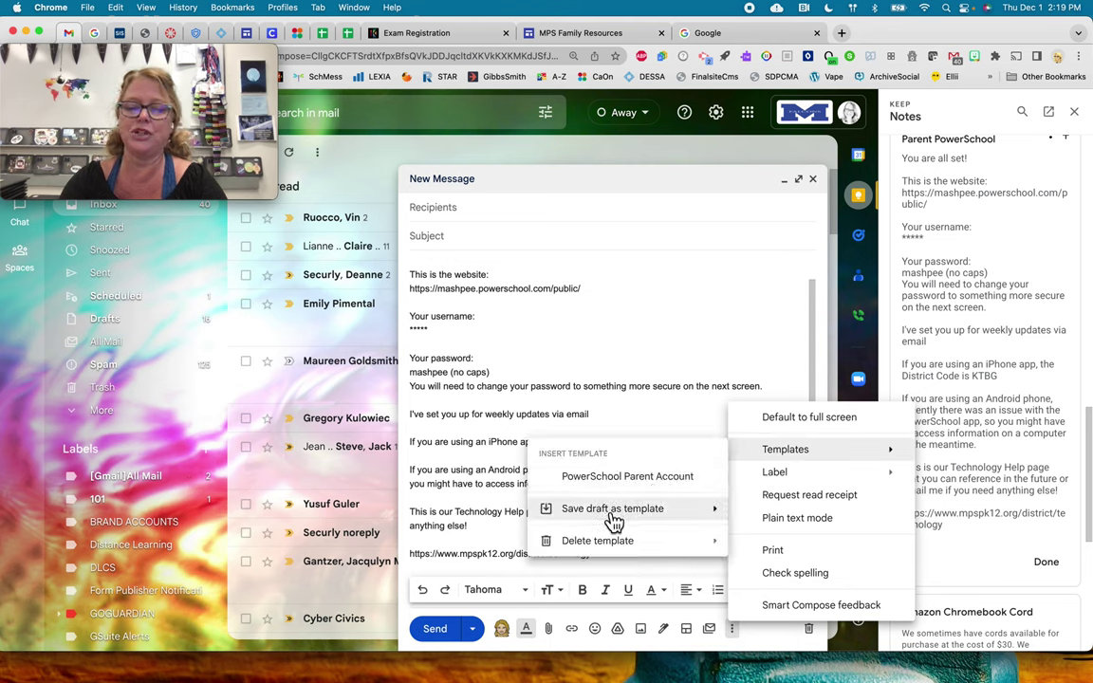
mouse_move(613, 520)
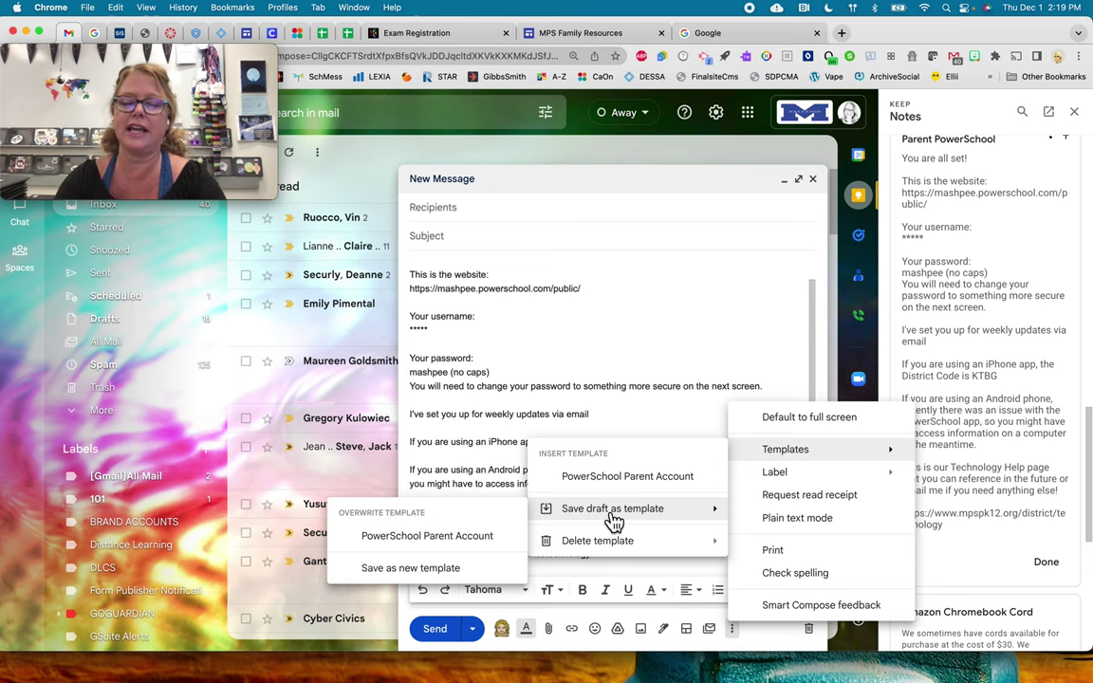
click(485, 537)
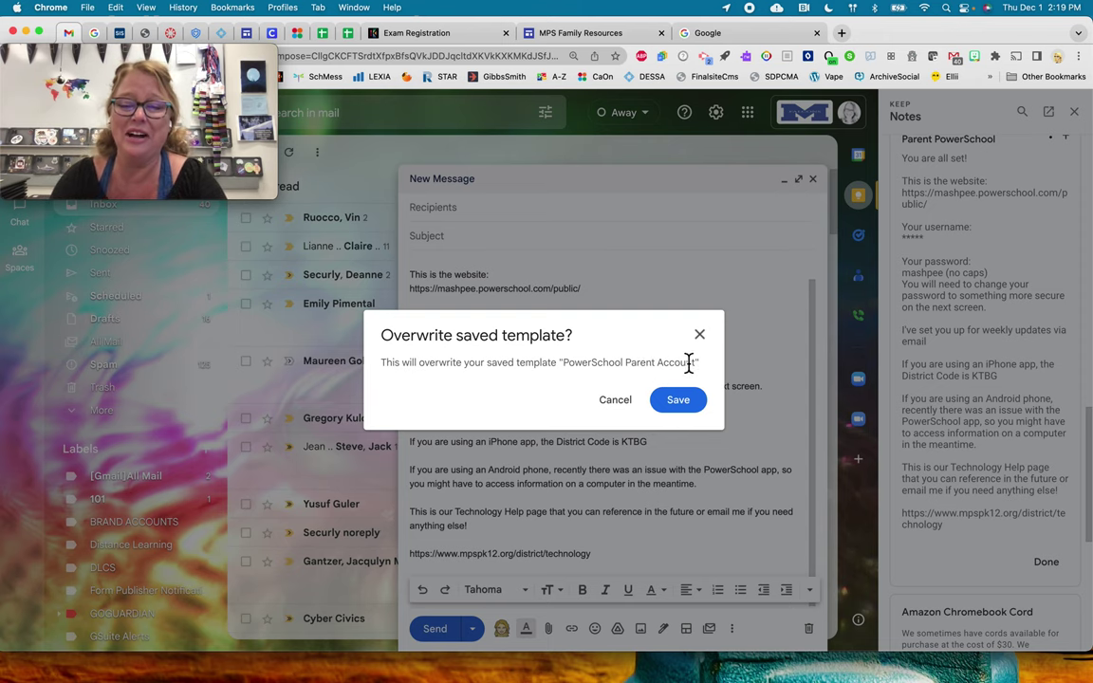
click(678, 401)
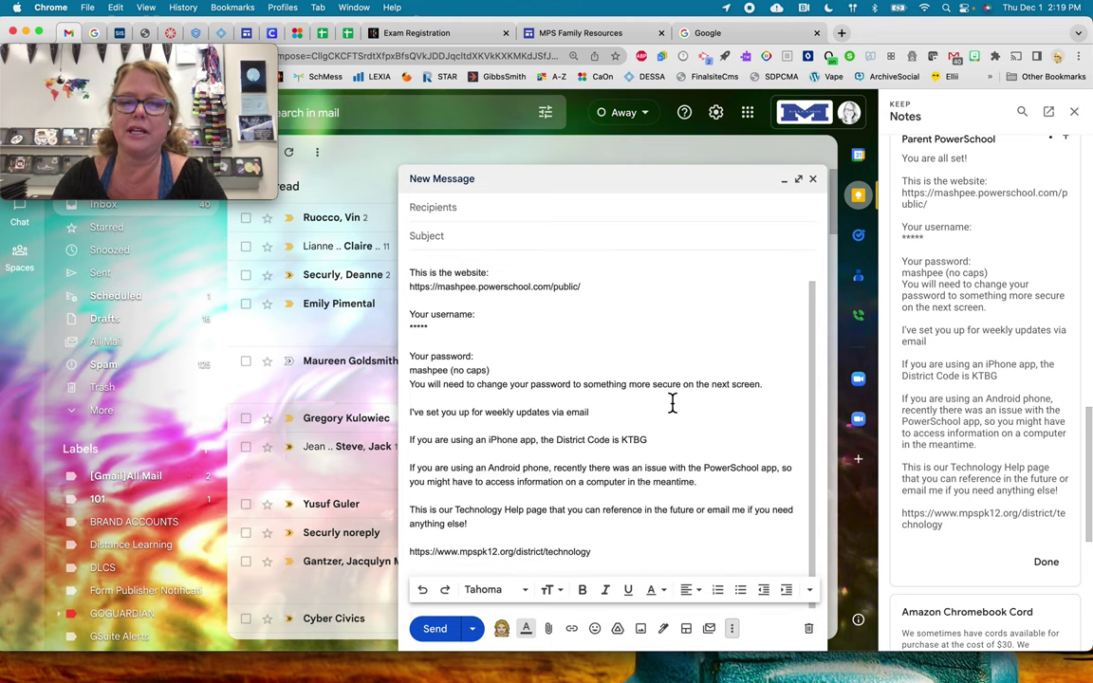
scroll(671, 403, up, 1)
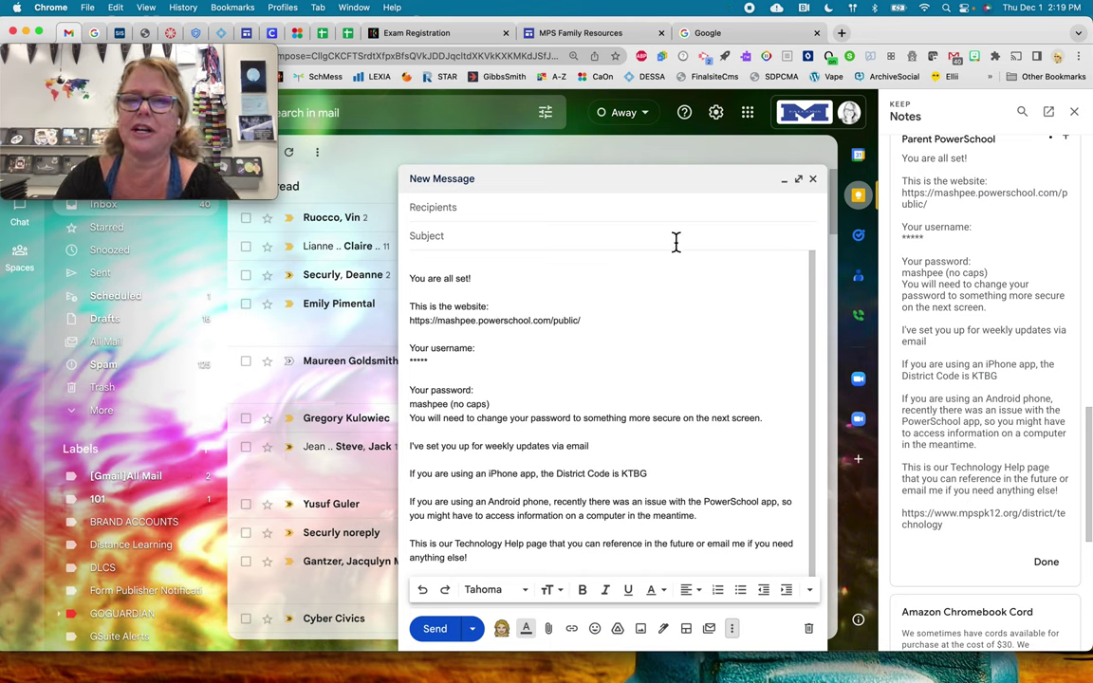
click(723, 122)
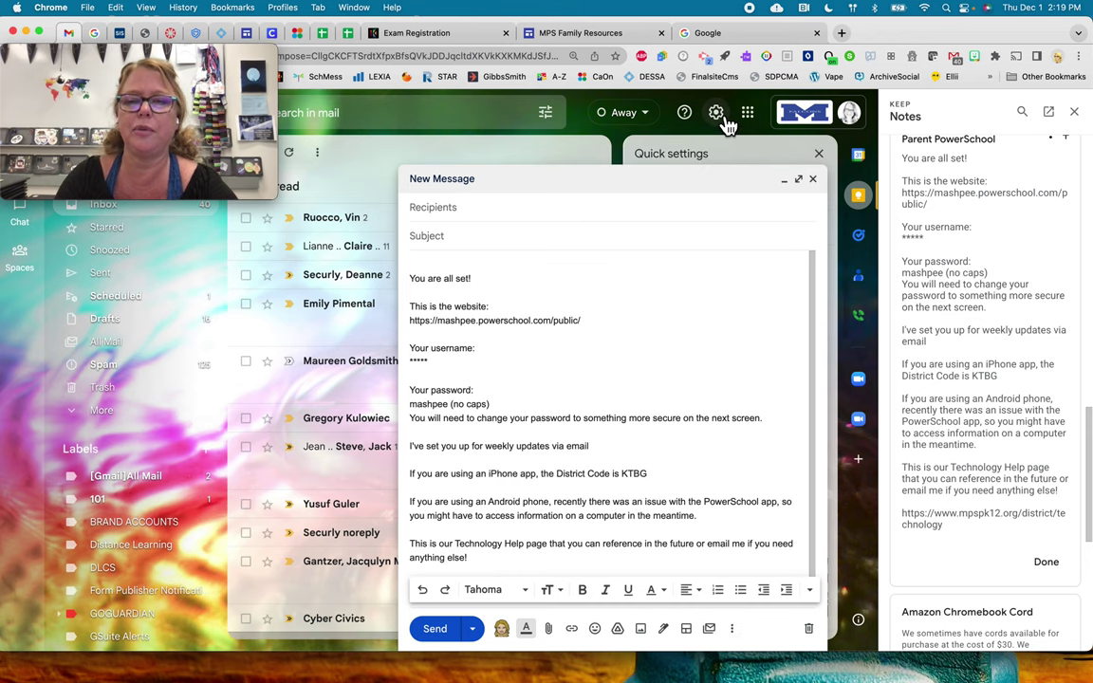
Minimize the draft, confirm Templates is enabled in Advanced settings, and return to the inbox
click(786, 180)
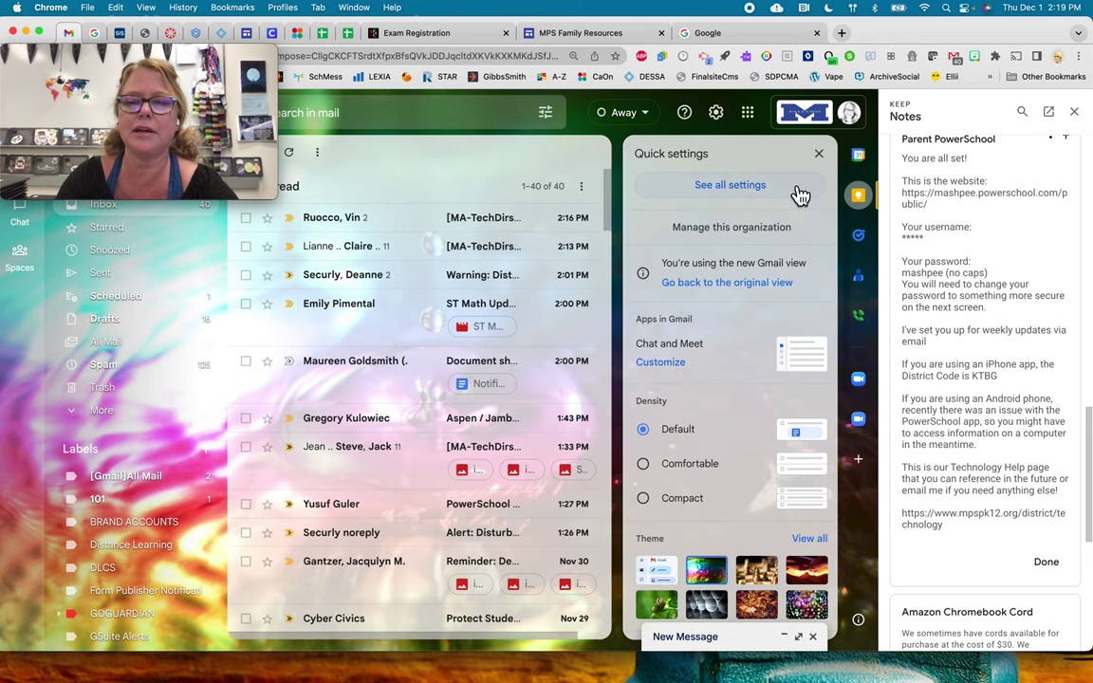
click(733, 194)
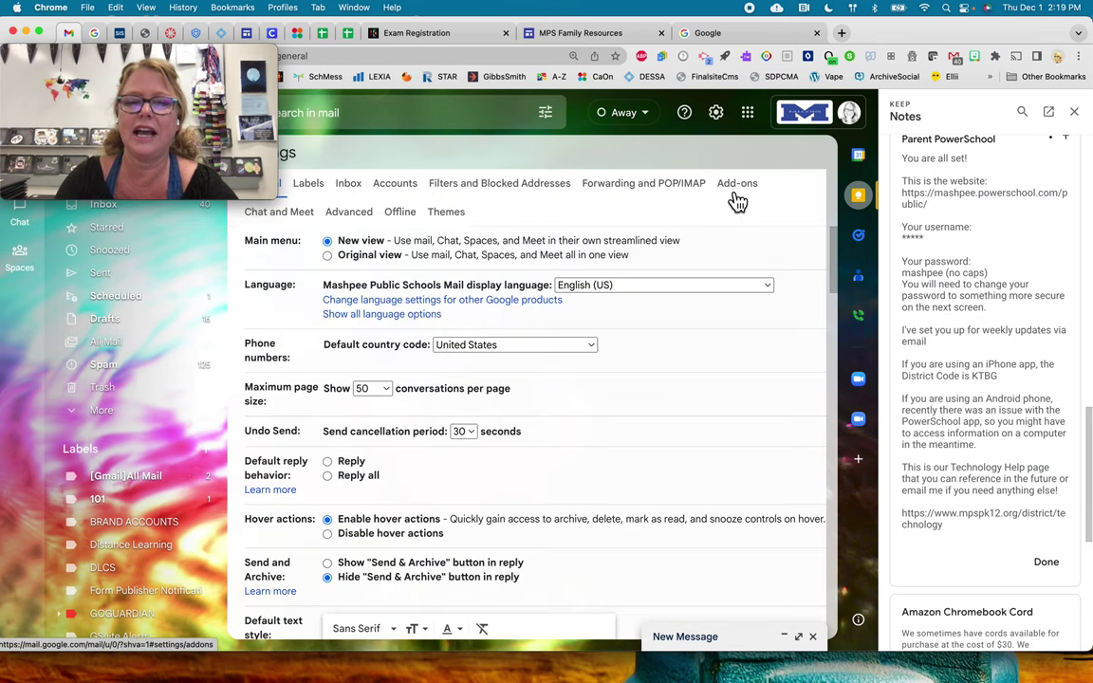
click(349, 215)
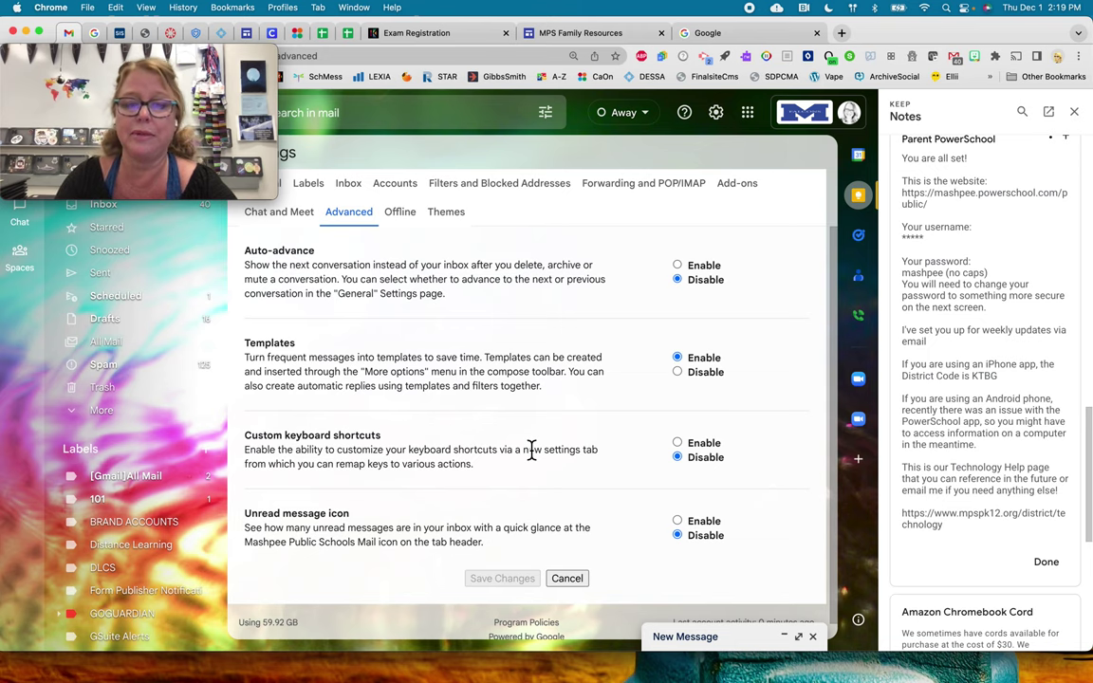
click(567, 579)
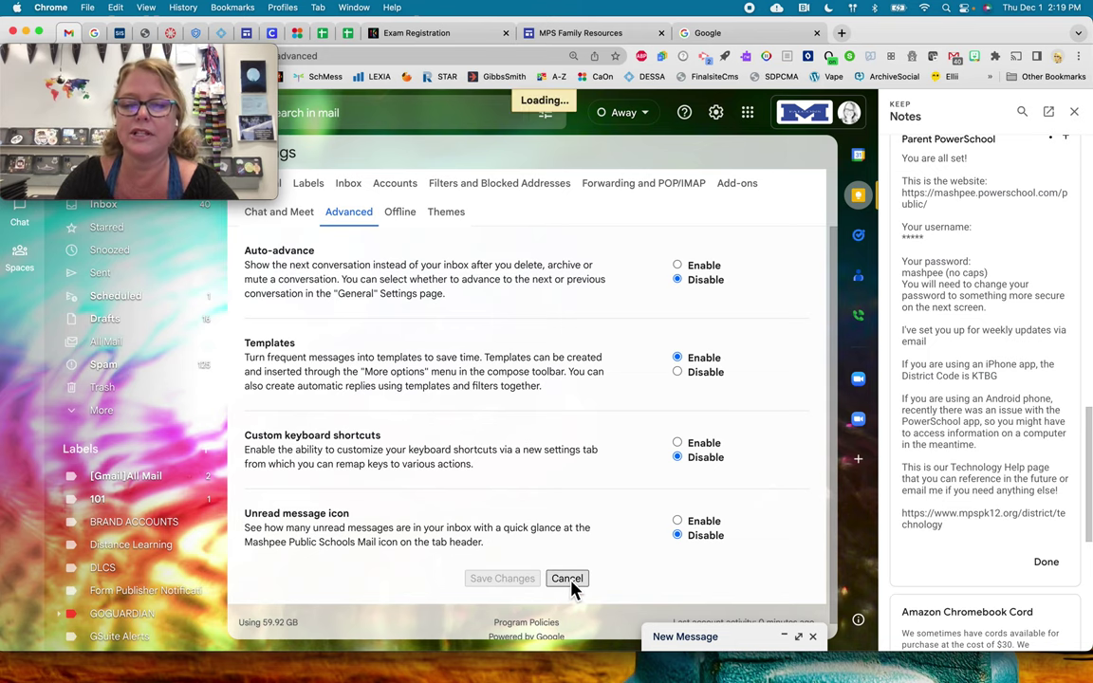
Expand the minimized PowerSchool draft briefly, then close it so it is saved
click(735, 641)
click(695, 441)
scroll(695, 441, down, 1)
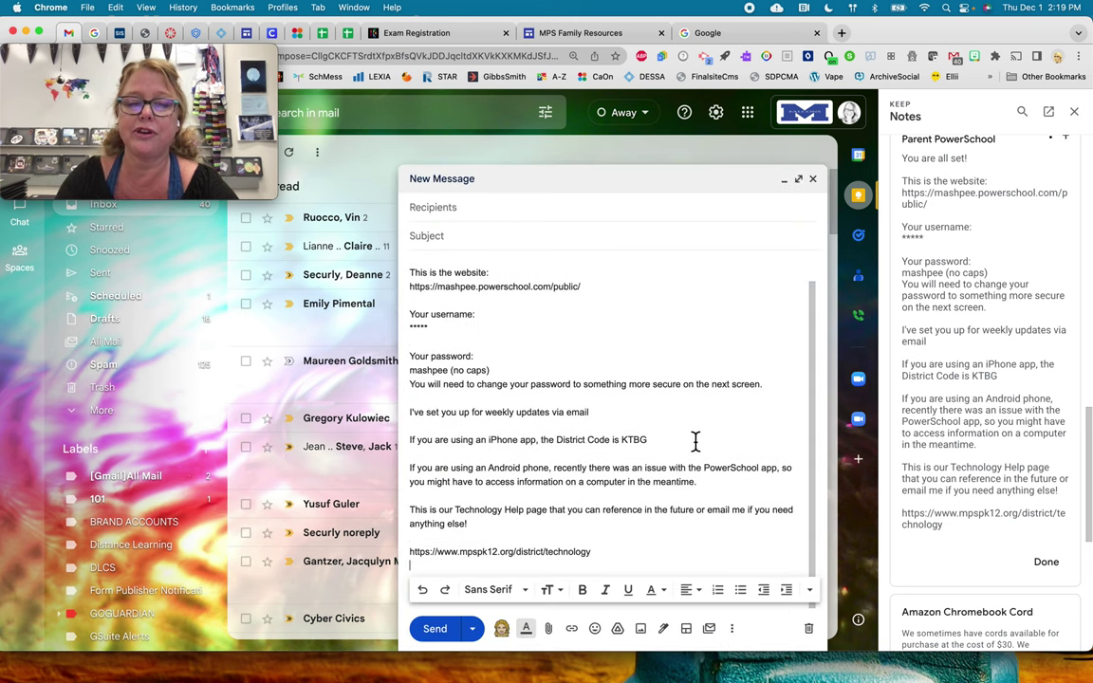
scroll(695, 441, up, 1)
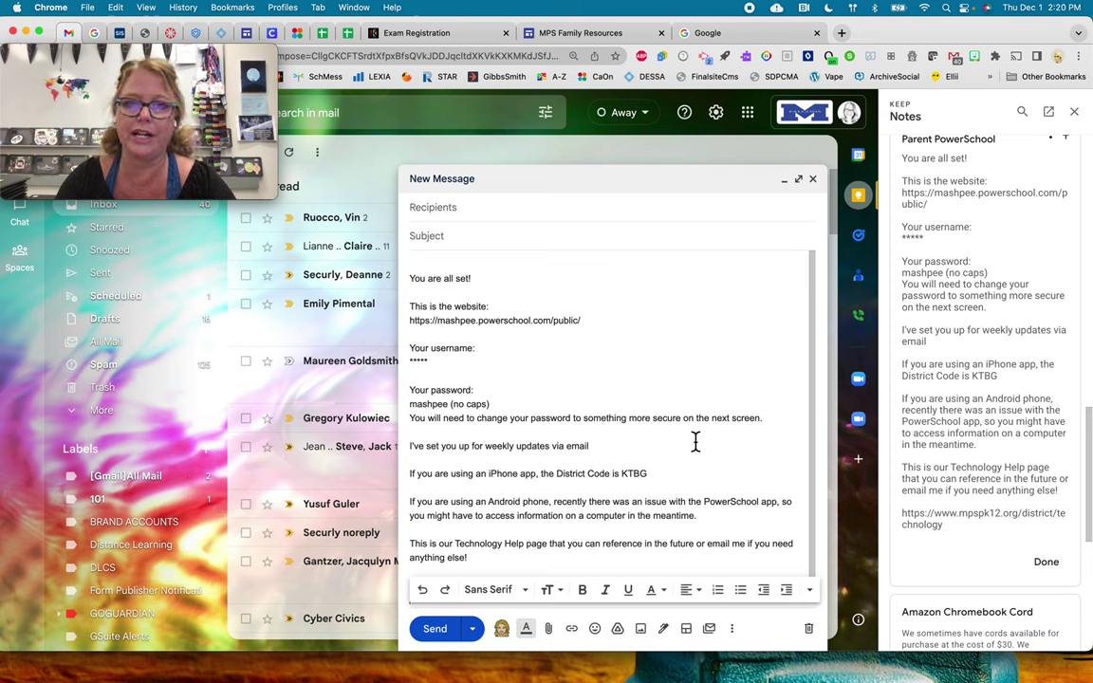
click(813, 179)
mouse_move(261, 114)
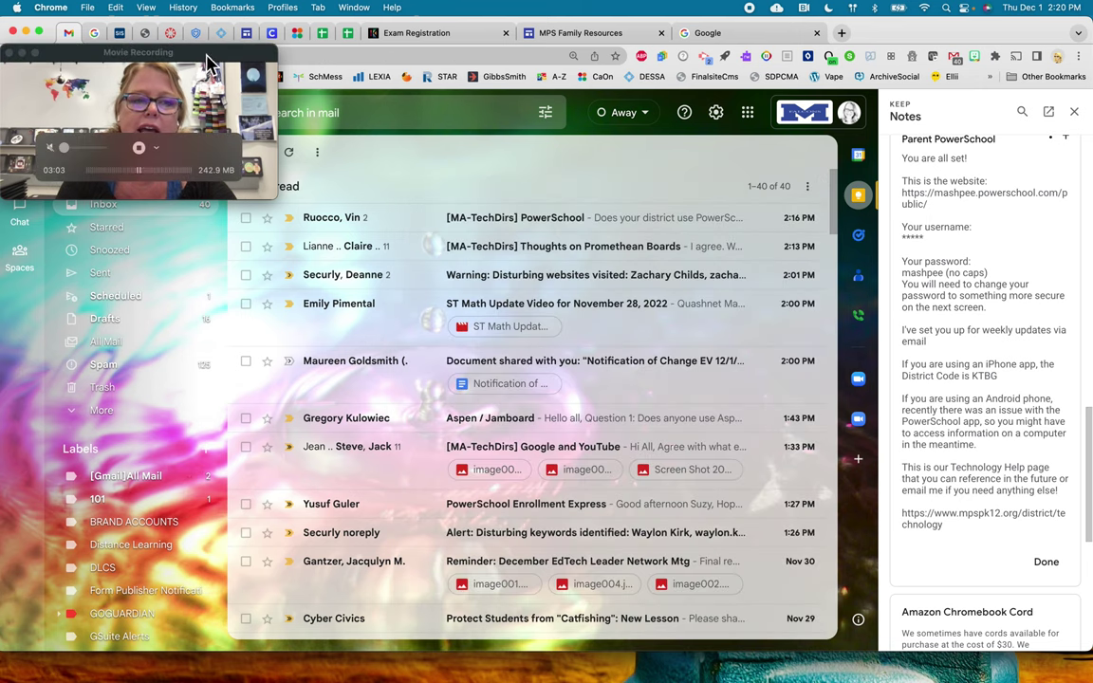
drag(208, 64, 283, 65)
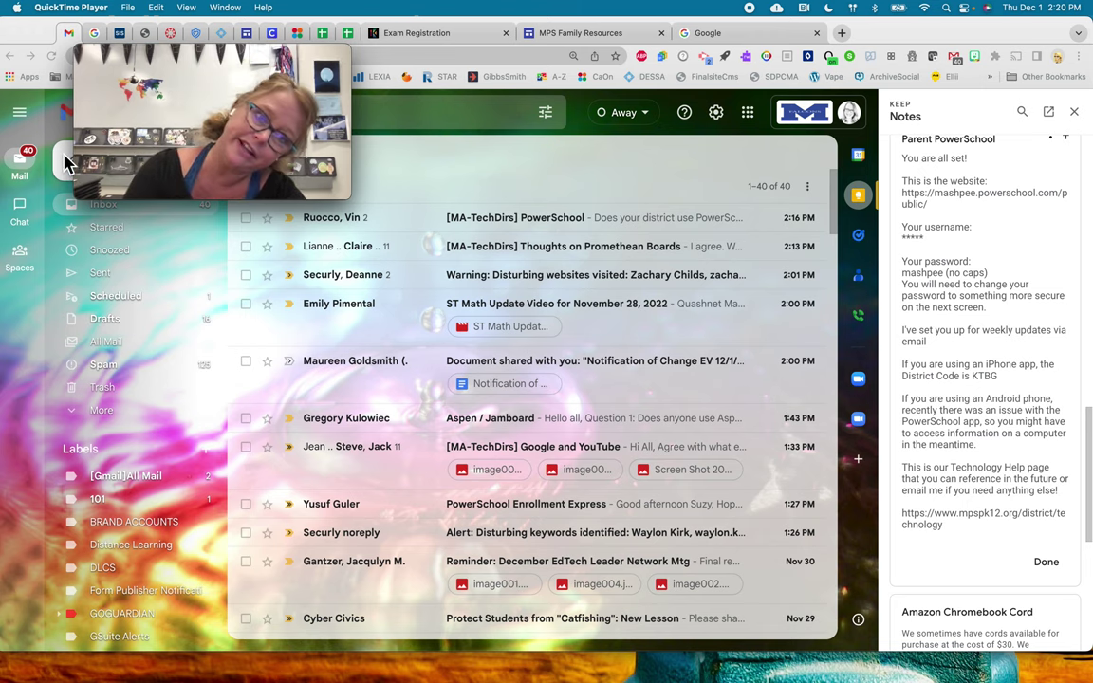
Compose a new message and insert the PowerSchool Parent Account template from Templates
click(64, 163)
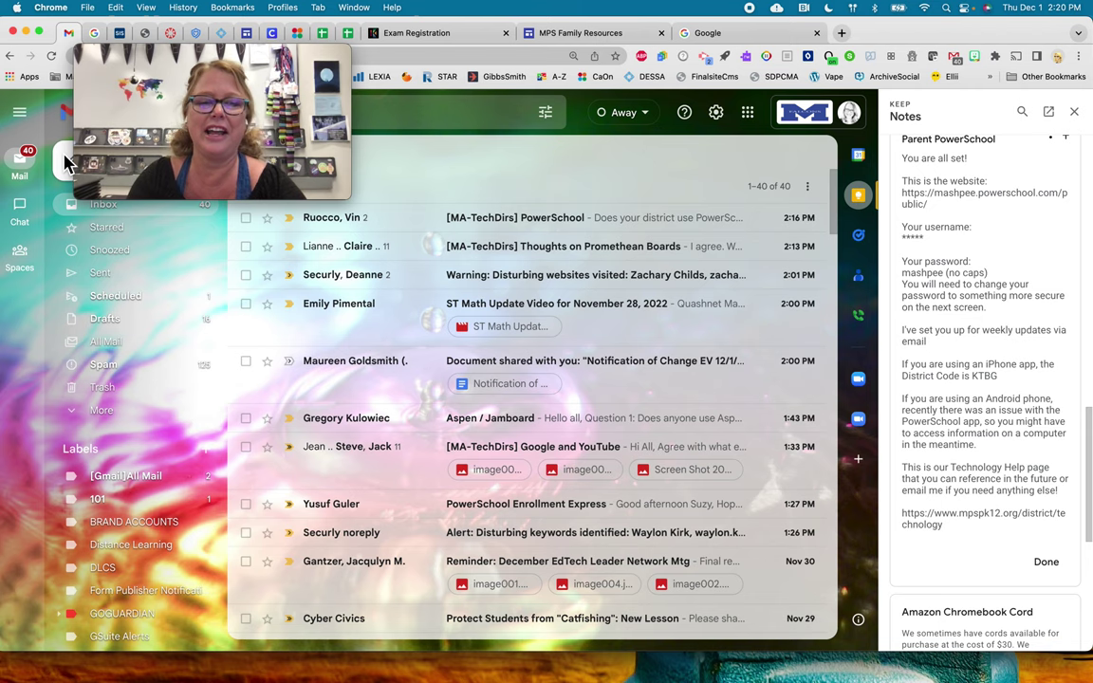
click(69, 163)
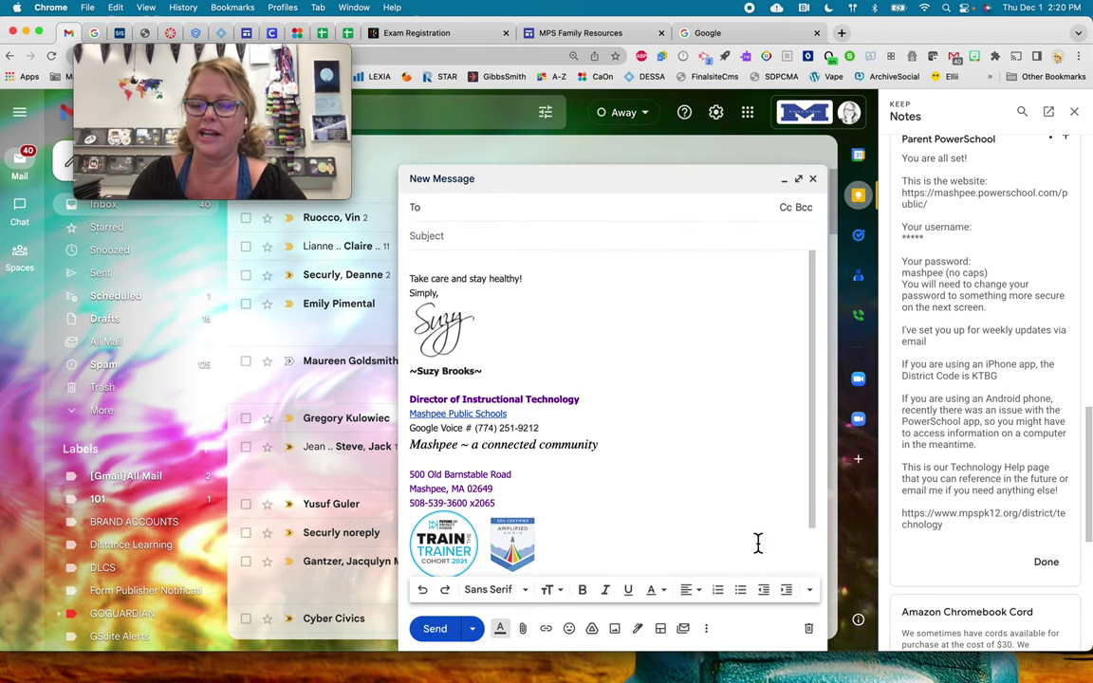
click(706, 629)
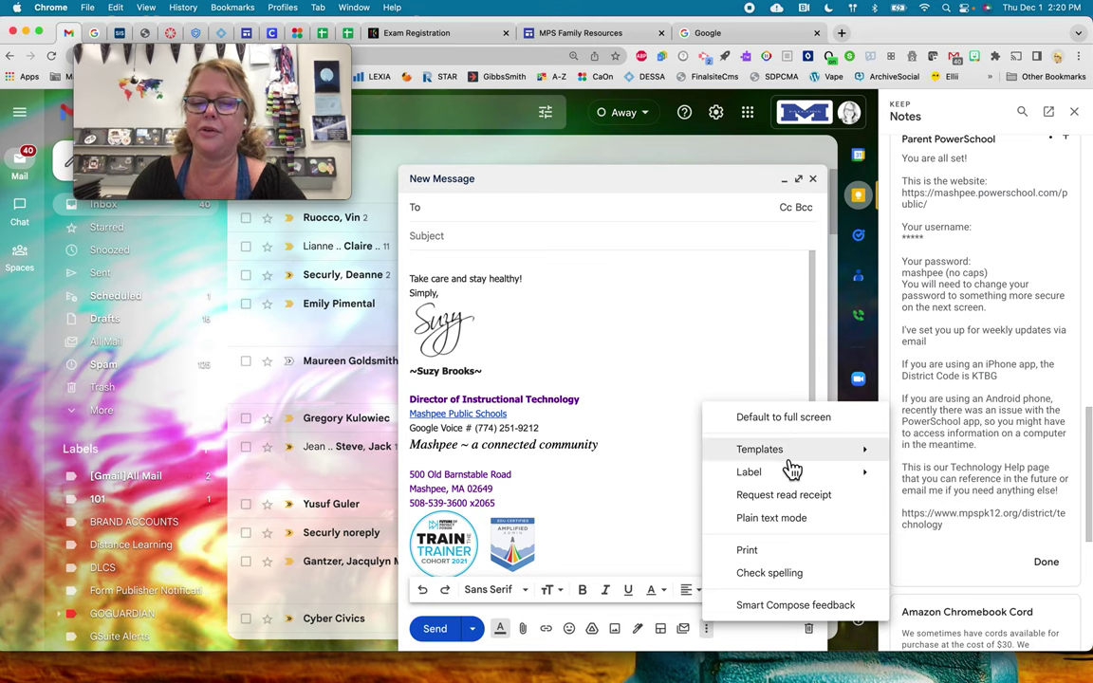
mouse_move(784, 453)
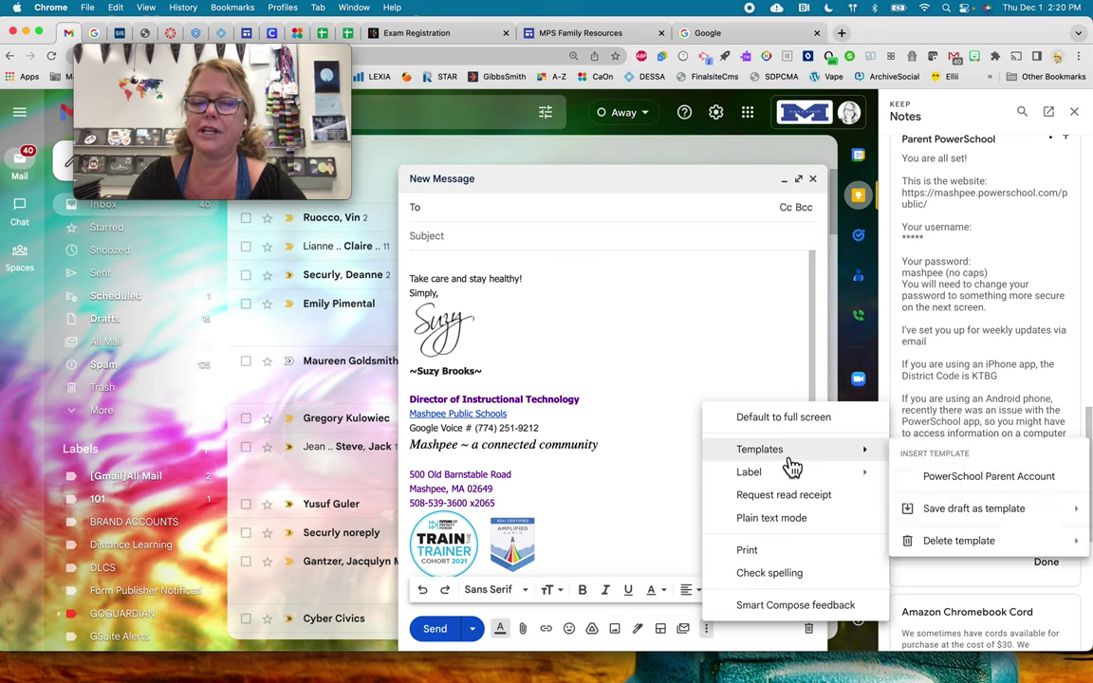
click(965, 478)
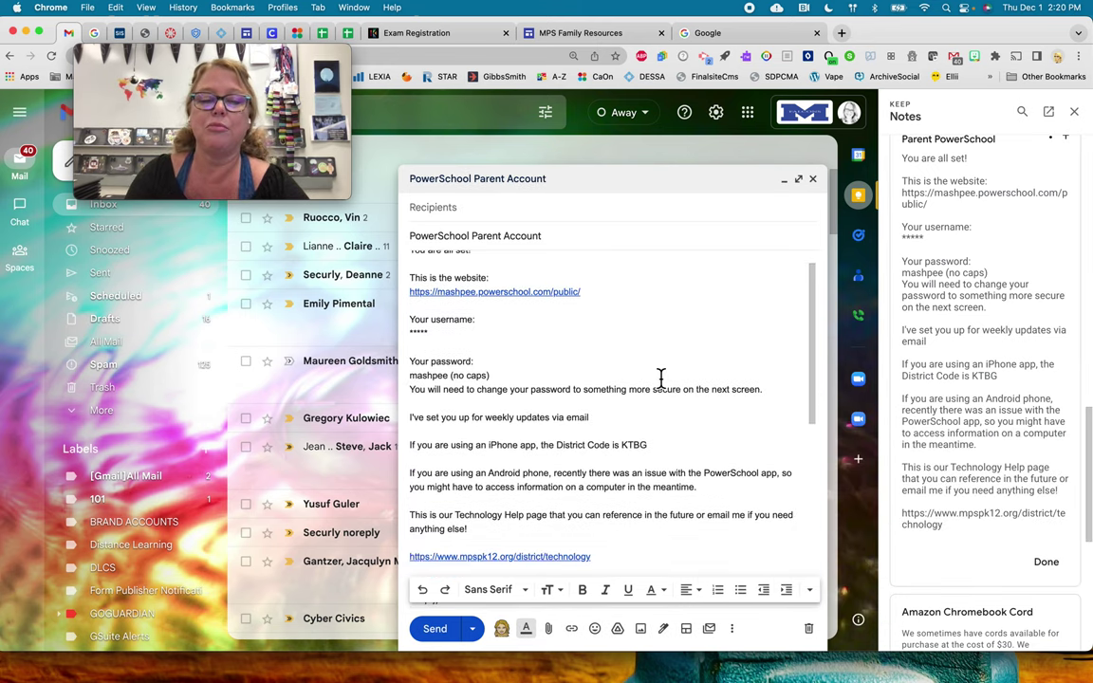
scroll(662, 378, up, 1)
scroll(661, 377, down, 3)
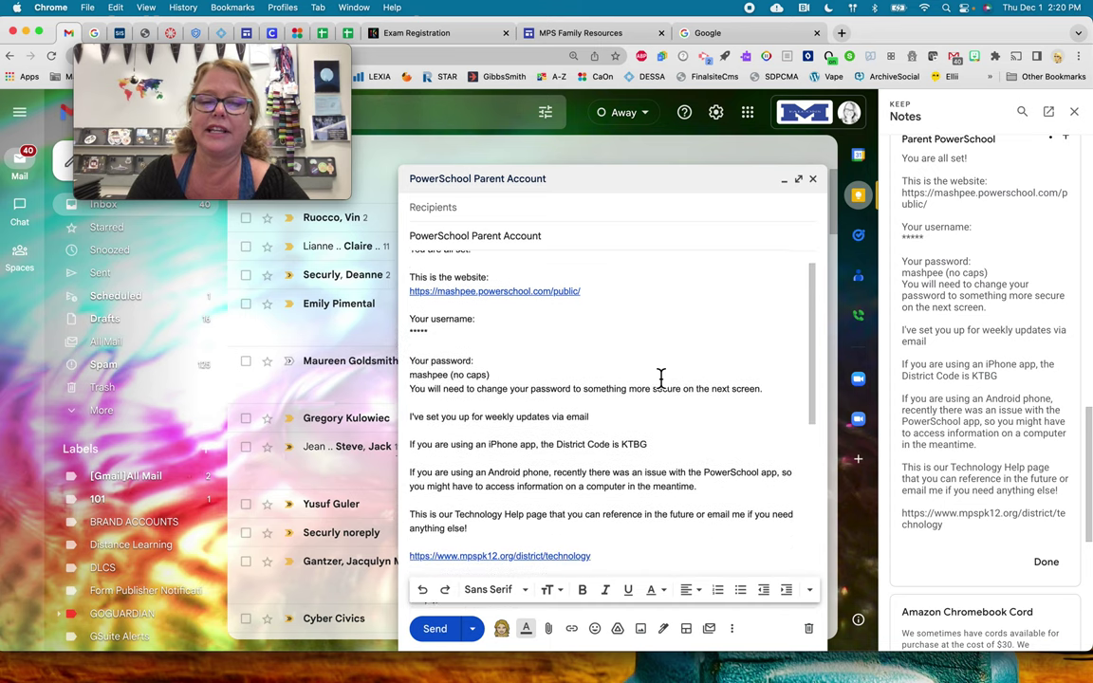
scroll(662, 378, down, 6)
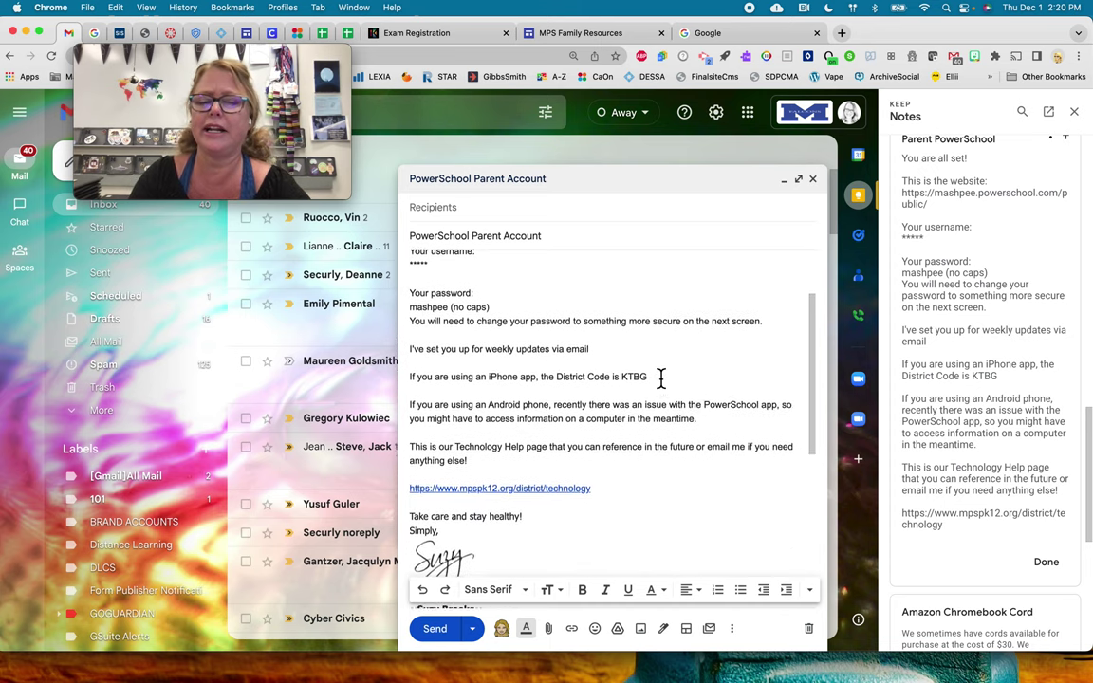
scroll(661, 378, down, 8)
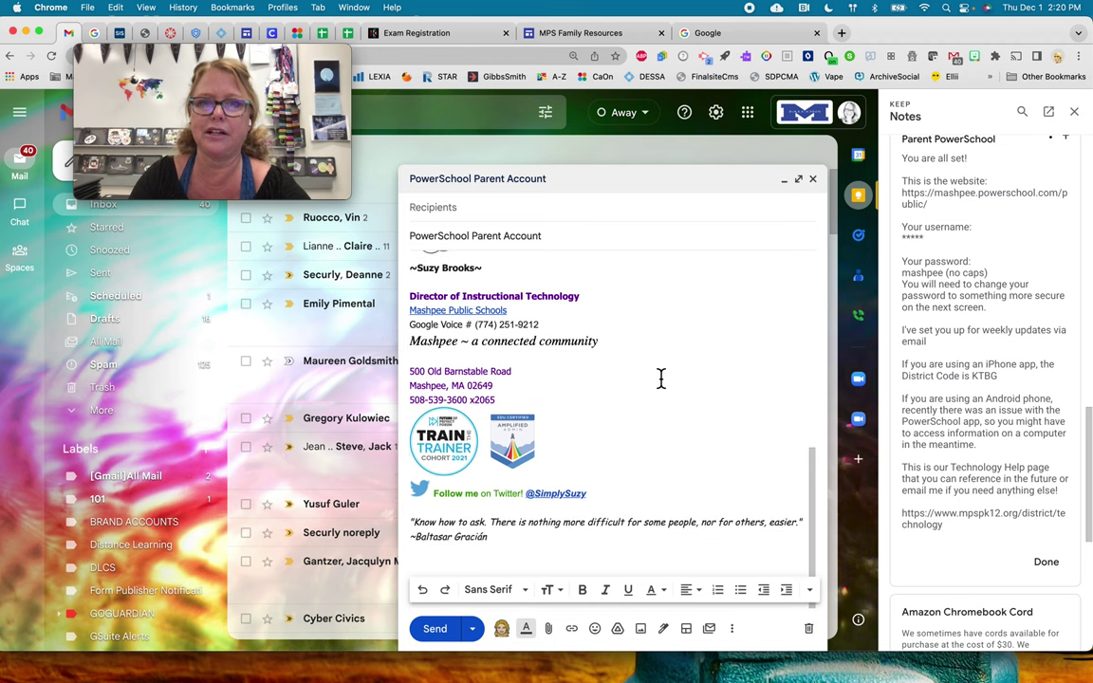
scroll(661, 377, up, 15)
scroll(662, 377, up, 1)
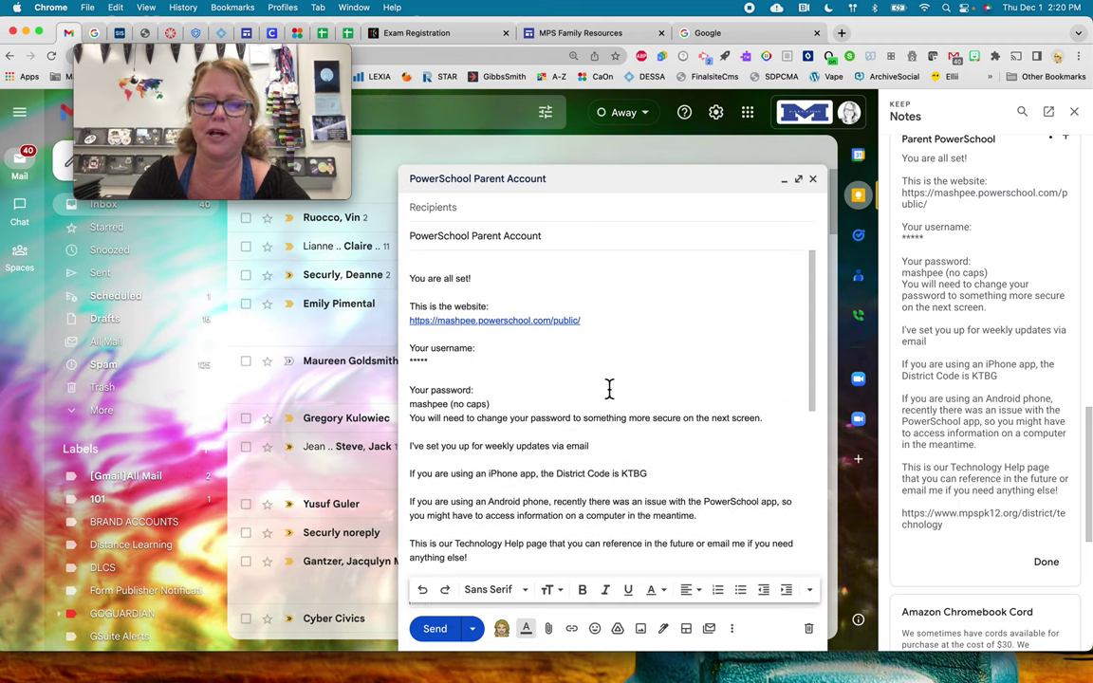
Replace the username asterisks with a username and add 'Dear....' below 'You are all set!'
click(441, 365)
key(BackSpace)
key(BackSpace)
key(BackSpace)
key(BackSpace)
key(BackSpace)
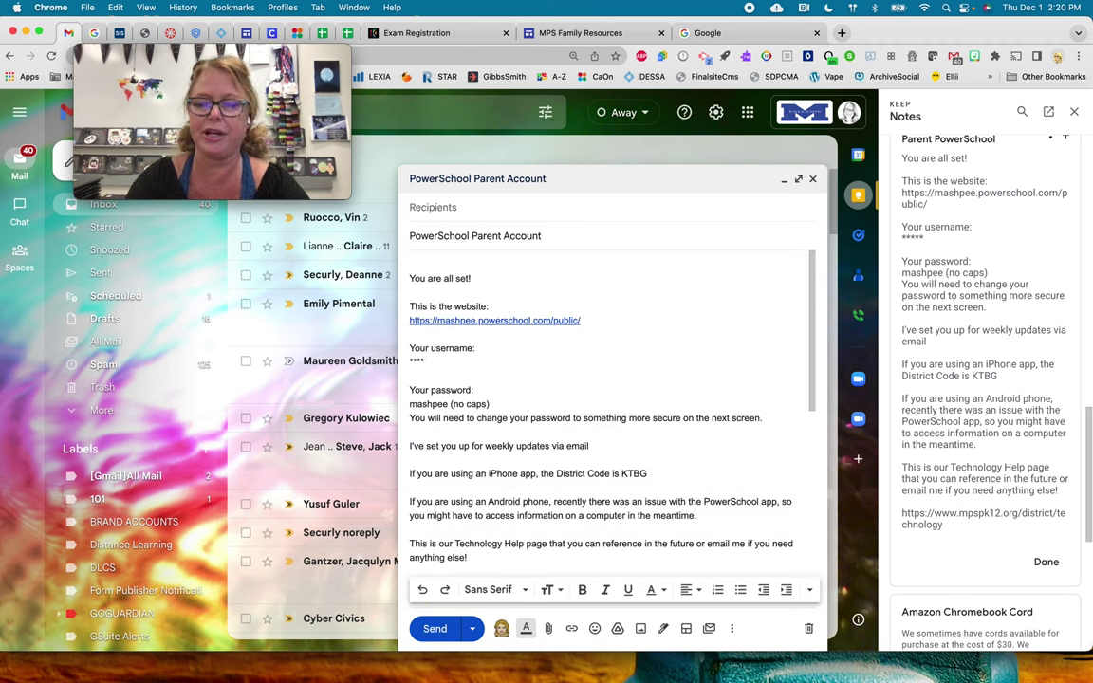
text(ASFasdf)
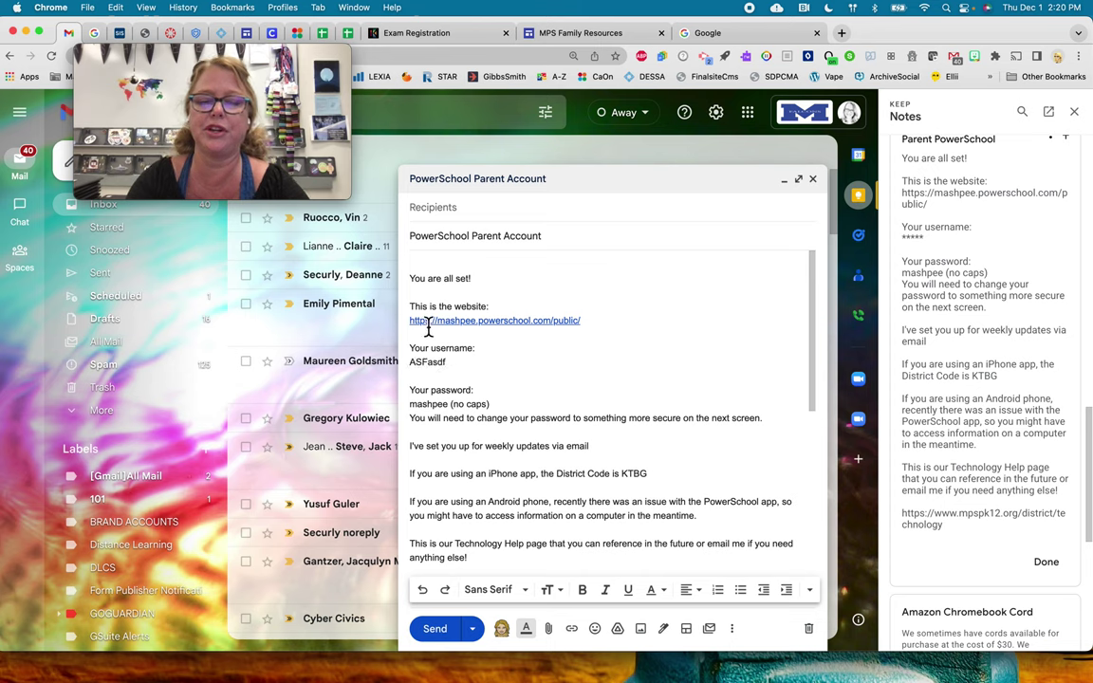
click(440, 296)
text(Dear....)
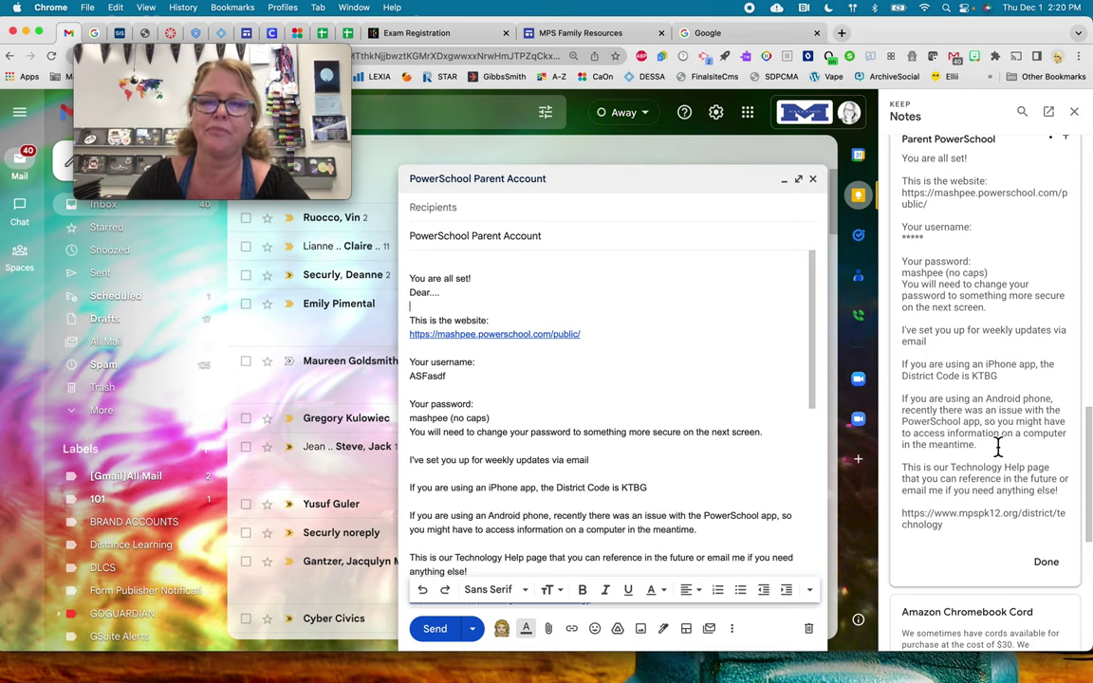
click(719, 36)
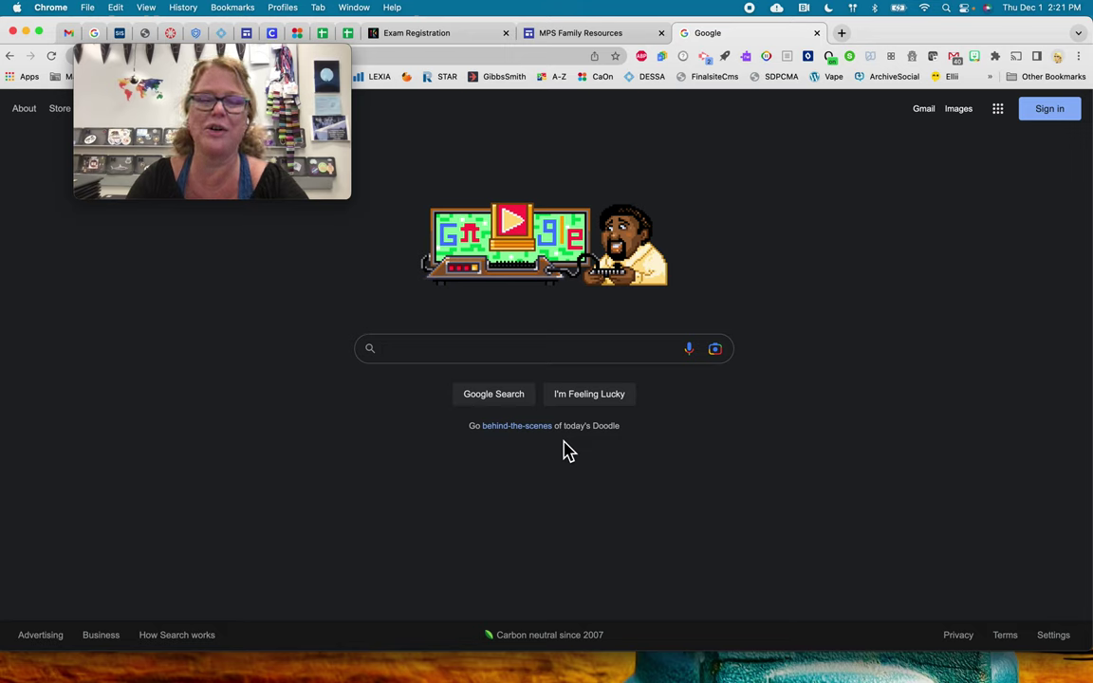
Launch the interactive Doodle game from the Google homepage
click(548, 262)
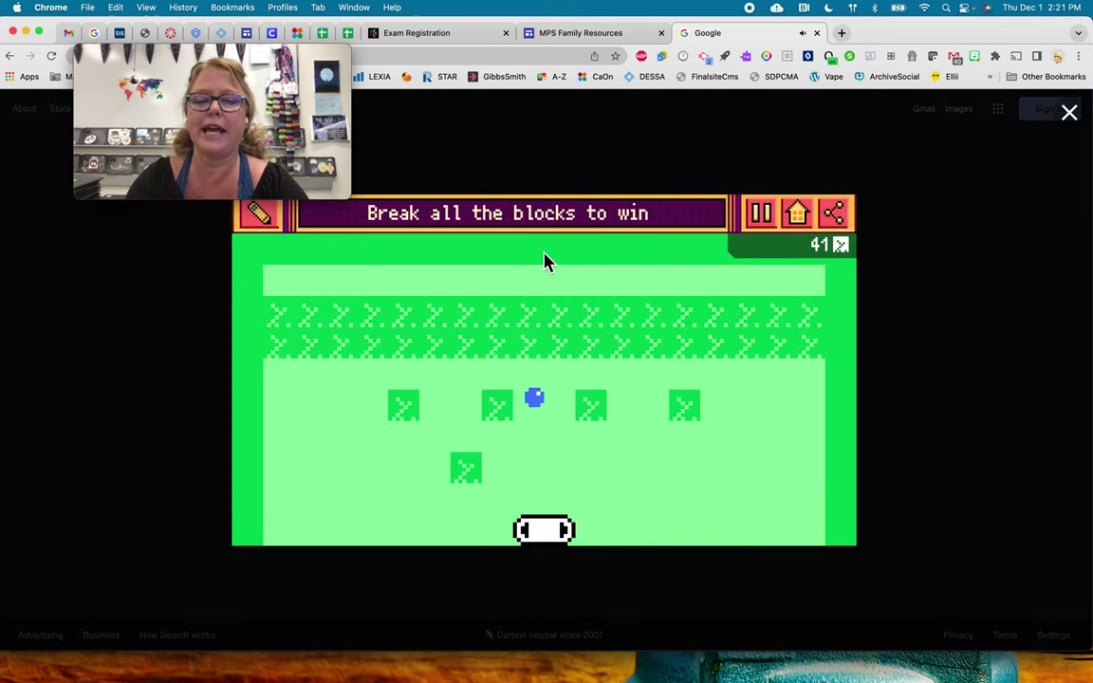
Move the paddle left and right, then switch the Doodle game into Edit mode
key(Left)
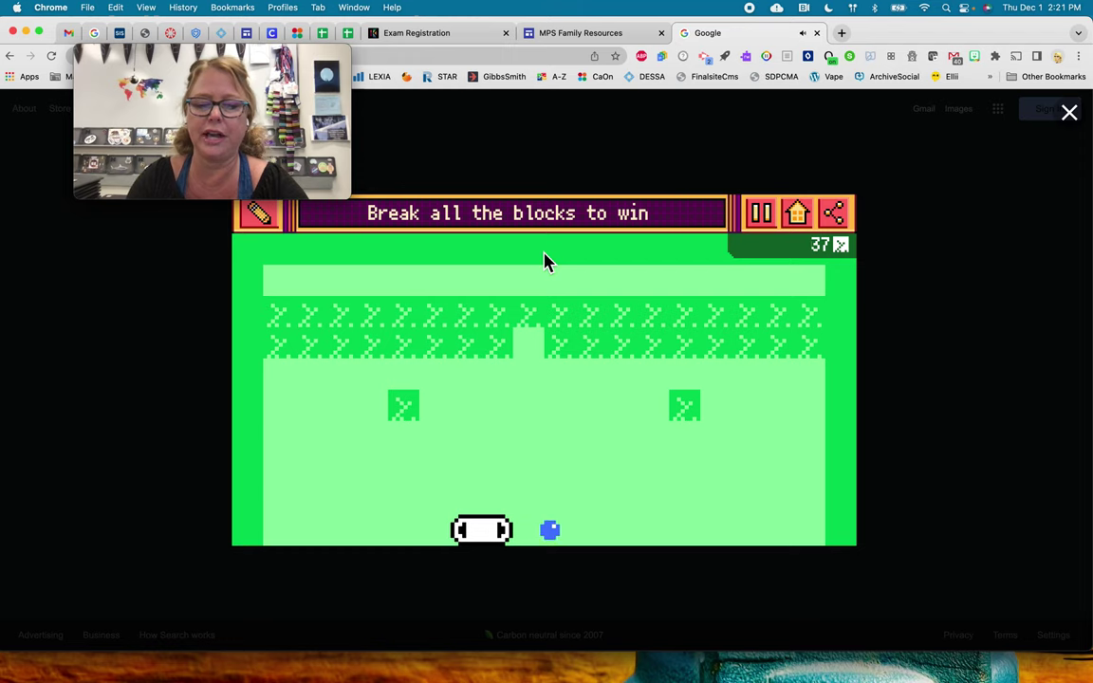
key(Right)
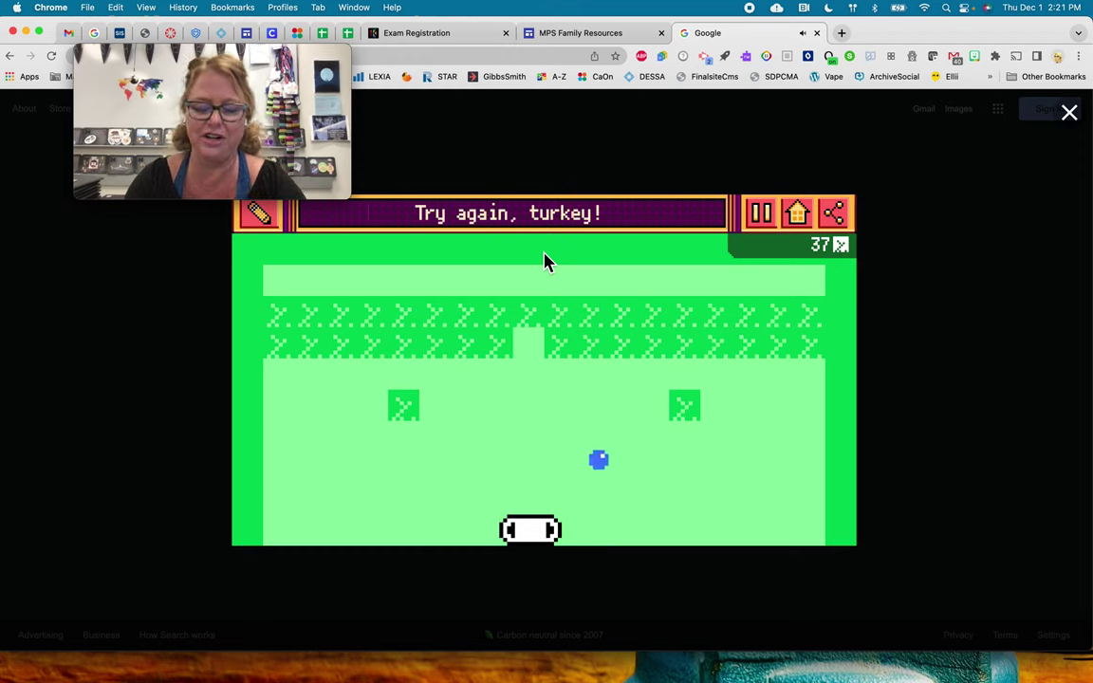
click(270, 232)
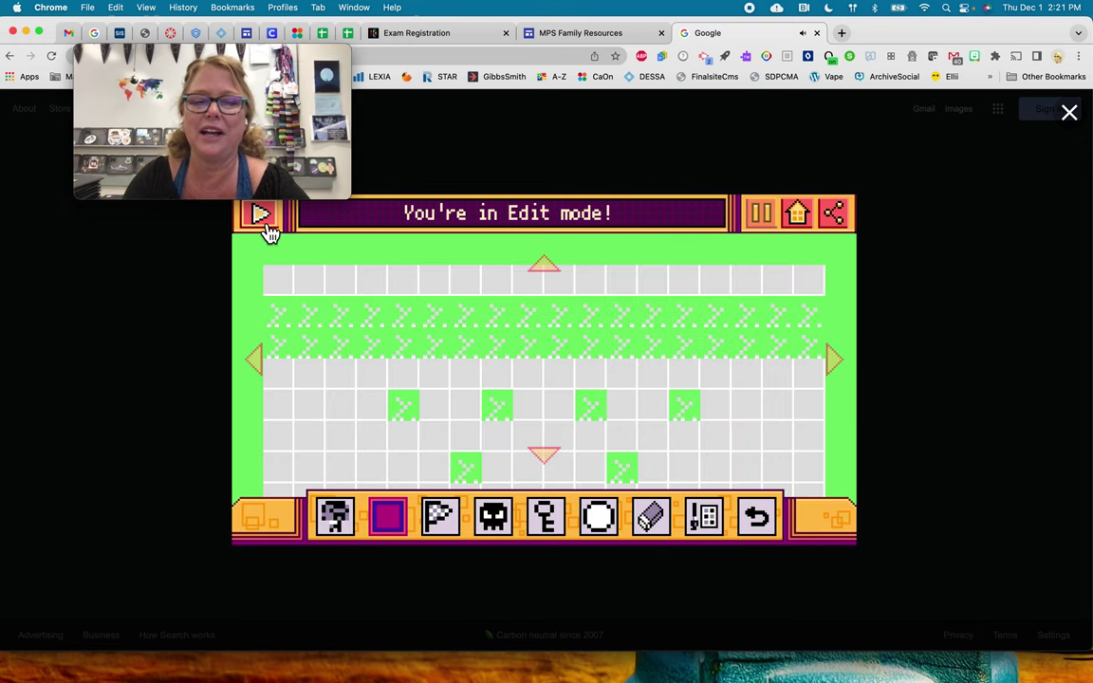